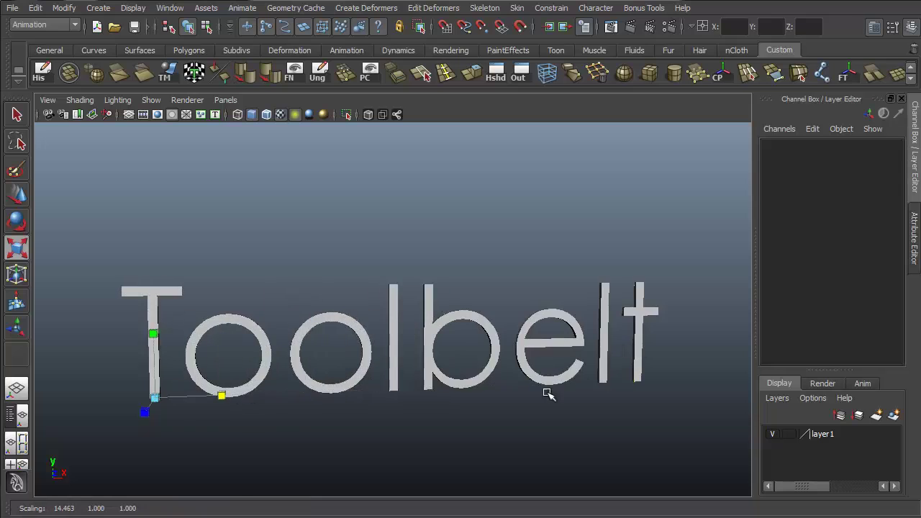
# Switch to Rotate and orbit the view until 'Maya Toolbelt' faces front-on
pyautogui.press('e')
pyautogui.keyDown('alt'); pyautogui.moveTo(442, 370); pyautogui.dragTo(521, 294, button='middle'); pyautogui.keyUp('alt')
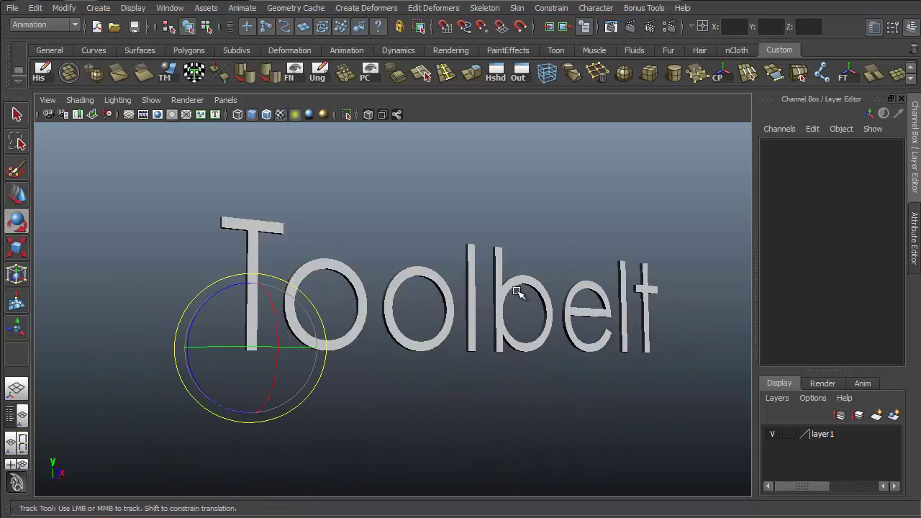
pyautogui.keyDown('alt'); pyautogui.moveTo(487, 335); pyautogui.dragTo(475, 259); pyautogui.keyUp('alt')
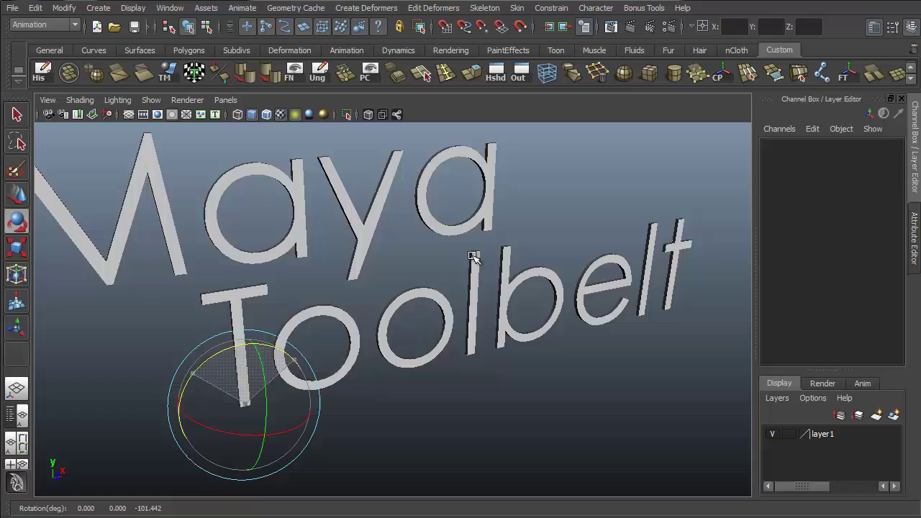
pyautogui.keyDown('alt'); pyautogui.moveTo(475, 259); pyautogui.dragTo(314, 271, button='right'); pyautogui.keyUp('alt')
# Move the word Maya straight upward, then return to Select and enlarge the scene view
pyautogui.press('w')
pyautogui.keyDown('alt'); pyautogui.moveTo(314, 272); pyautogui.dragTo(288, 397, button='middle'); pyautogui.keyUp('alt')
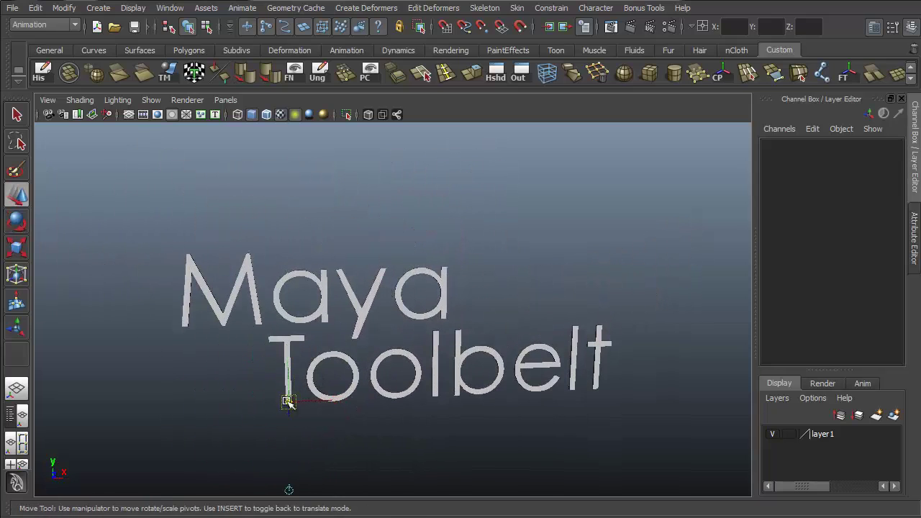
pyautogui.click(220, 350)
pyautogui.moveTo(218, 222); pyautogui.dragTo(220, 124)
pyautogui.press('q')
pyautogui.keyDown('alt'); pyautogui.moveTo(292, 151); pyautogui.dragTo(608, 273); pyautogui.keyUp('alt')
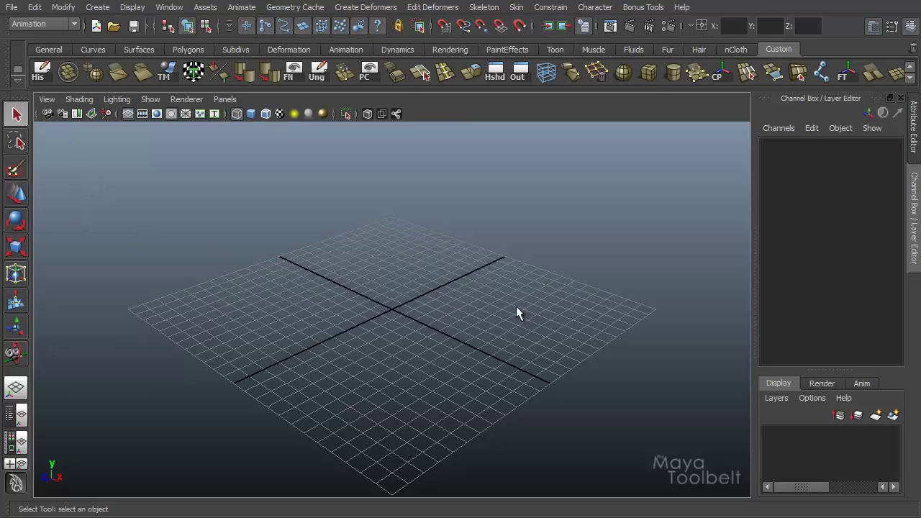
# Tear off View > Camera Tools as a floating window placed at the upper left
pyautogui.click(45, 99)
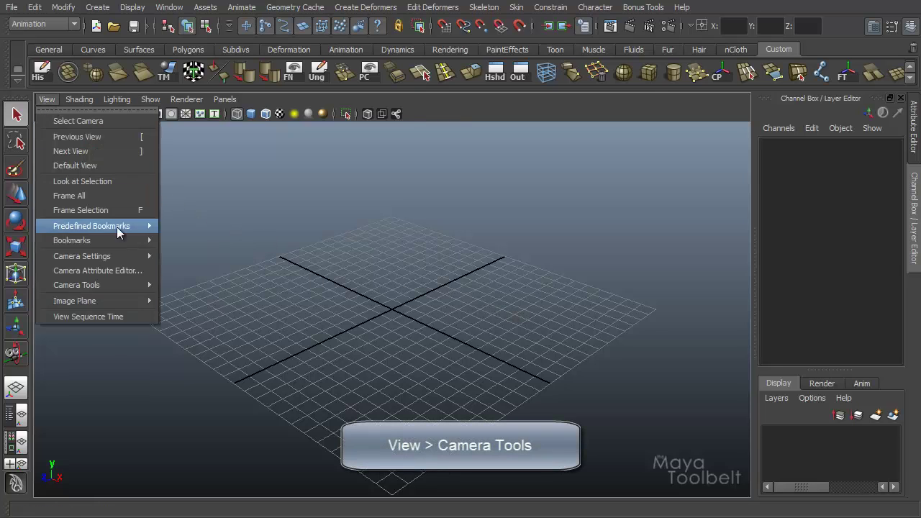
pyautogui.moveTo(119, 287)
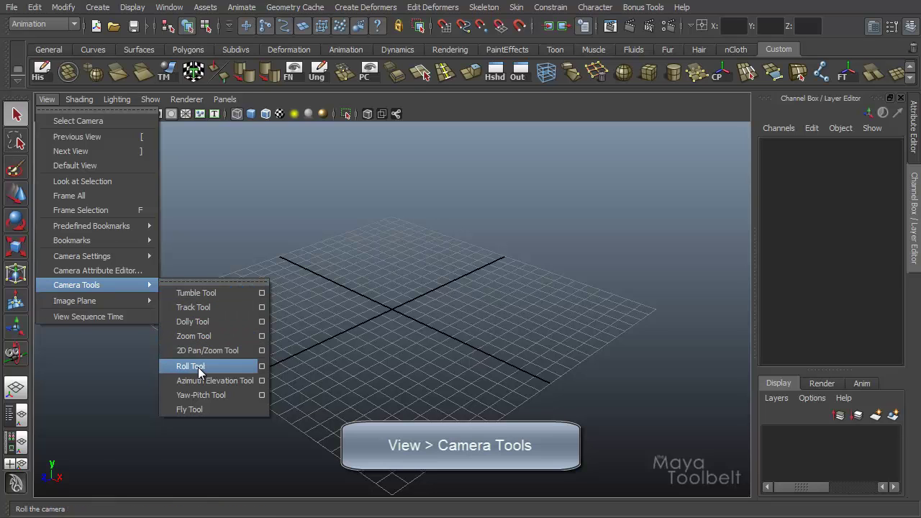
pyautogui.click(205, 281)
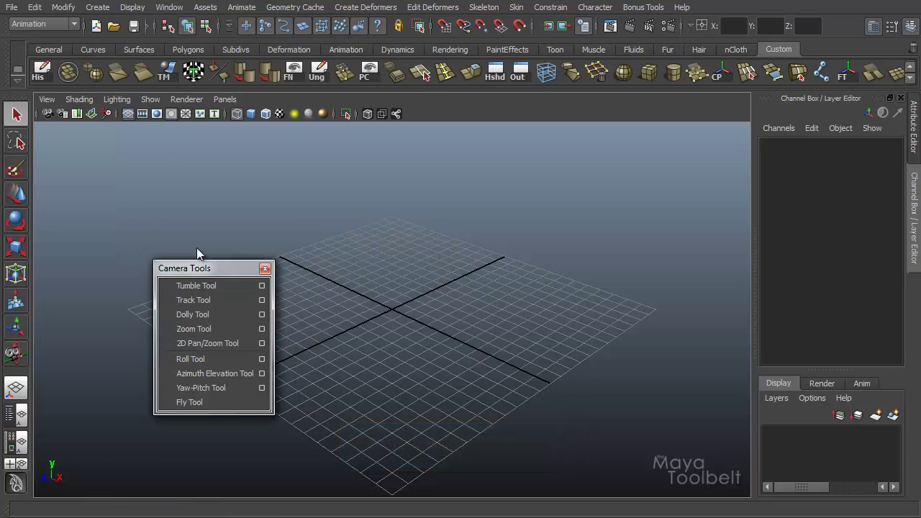
pyautogui.moveTo(212, 268); pyautogui.dragTo(95, 137)
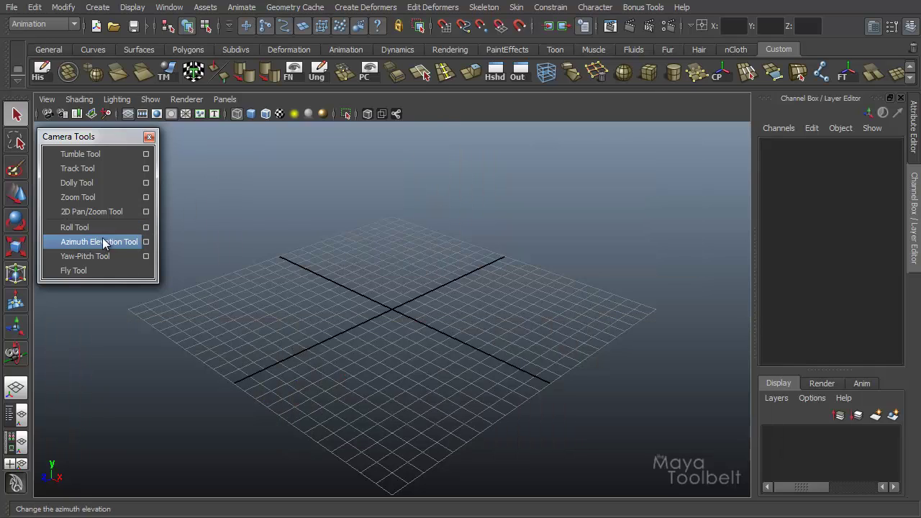
# Open the Roll Tool settings, close the Camera Tools window, and roll the grid back and forth
pyautogui.click(146, 227)
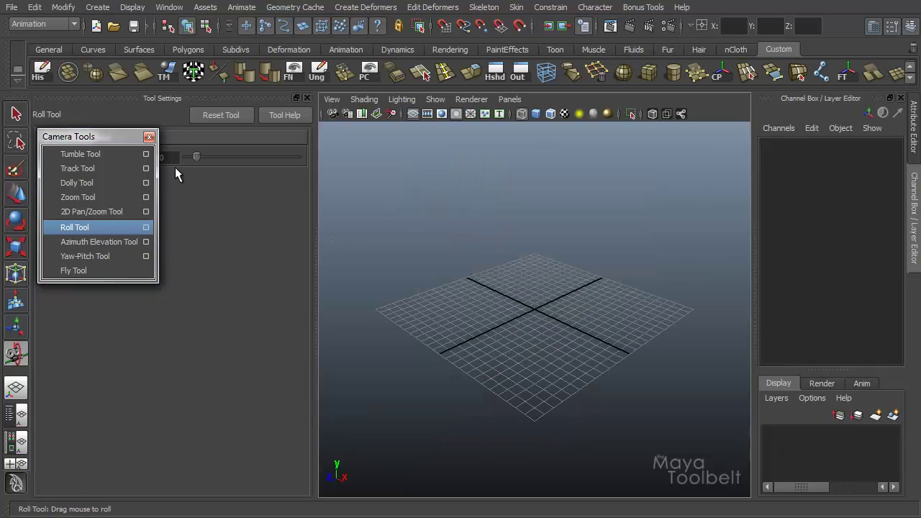
pyautogui.click(149, 136)
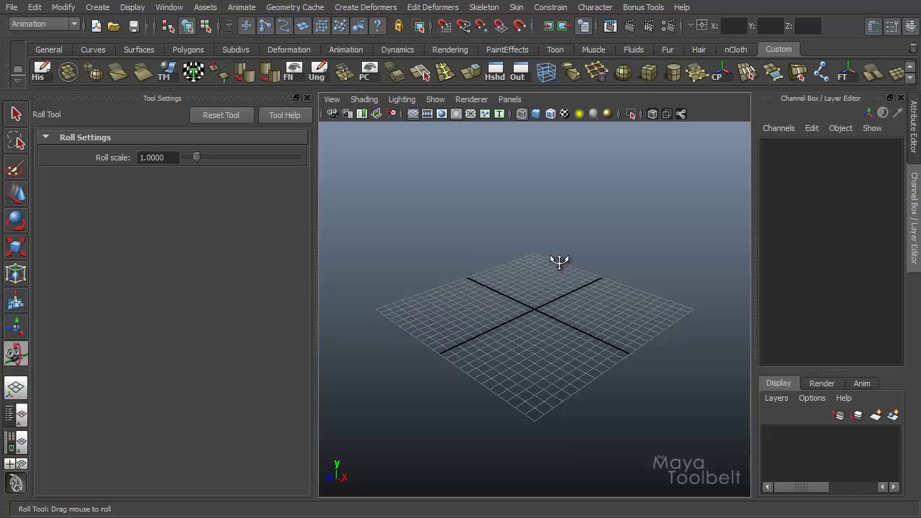
pyautogui.moveTo(543, 270); pyautogui.dragTo(540, 318)
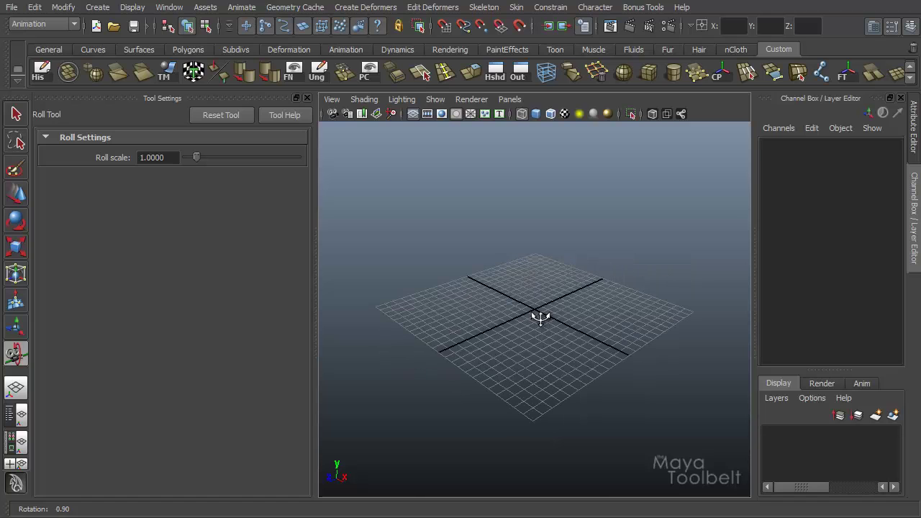
# Close the Roll Tool settings, return to Select, and orbit, pan and dolly to a new grid angle
pyautogui.click(306, 98)
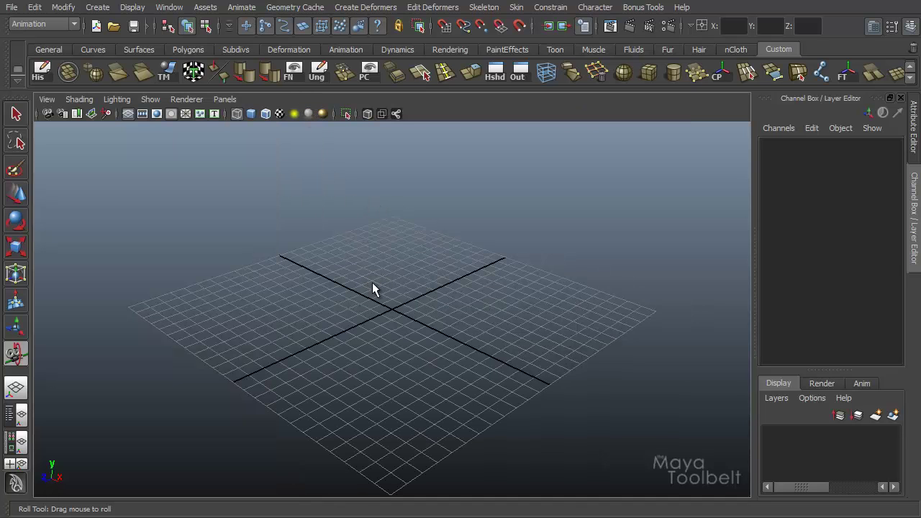
pyautogui.press('q')
pyautogui.moveTo(397, 292)
pyautogui.keyDown('alt'); pyautogui.mouseDown()
pyautogui.moveTo(403, 282)
pyautogui.moveTo(339, 278)
pyautogui.moveTo(528, 267)
pyautogui.moveTo(397, 303)
pyautogui.moveTo(378, 292)
pyautogui.moveTo(400, 299)
pyautogui.mouseUp(); pyautogui.keyUp('alt')
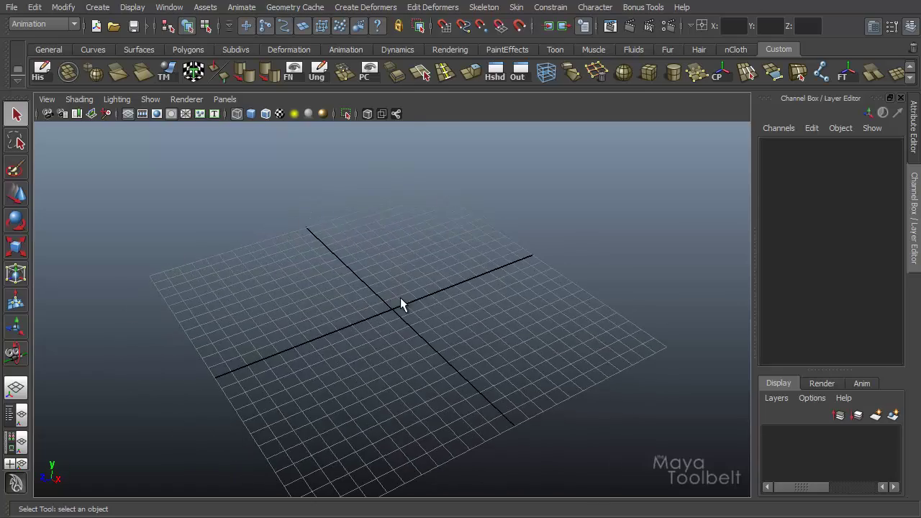
pyautogui.keyDown('alt'); pyautogui.moveTo(392, 293); pyautogui.dragTo(395, 269, button='middle'); pyautogui.keyUp('alt')
pyautogui.keyDown('alt'); pyautogui.moveTo(395, 269); pyautogui.dragTo(437, 251, button='right'); pyautogui.keyUp('alt')
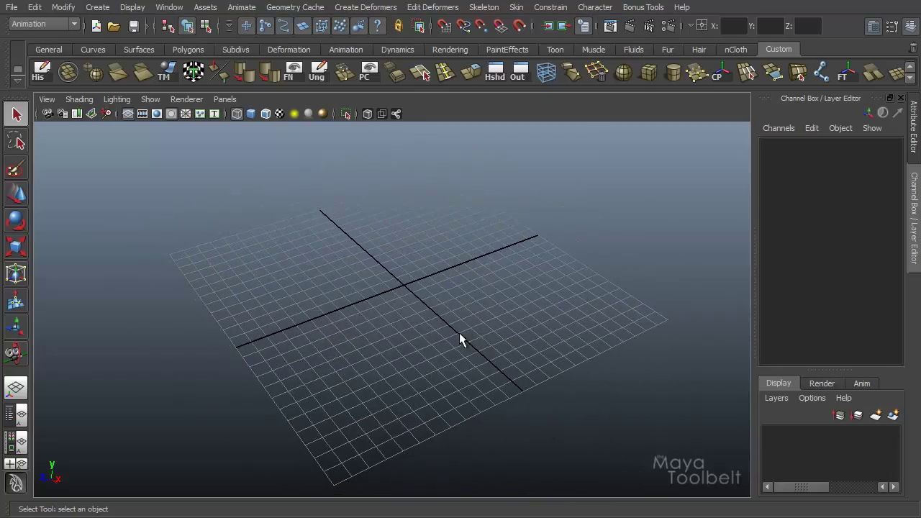
pyautogui.keyDown('alt'); pyautogui.moveTo(459, 334); pyautogui.dragTo(488, 315); pyautogui.keyUp('alt')
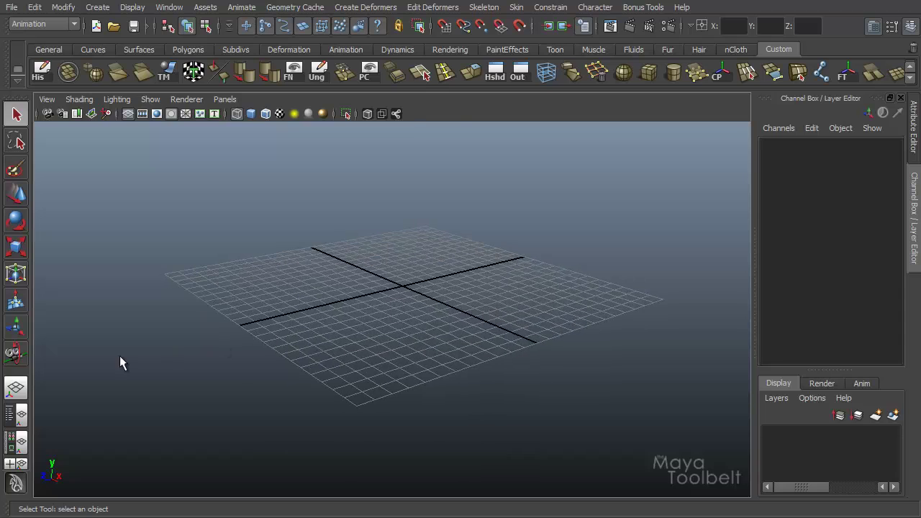
# Reopen the Roll Tool settings, roll the camera, then raise Roll scale to 3.0392
pyautogui.click(44, 100)
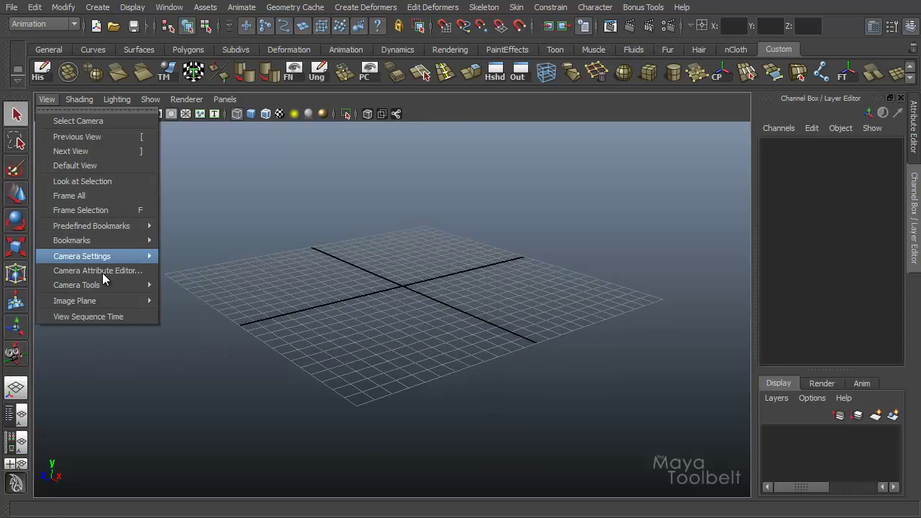
pyautogui.moveTo(113, 288)
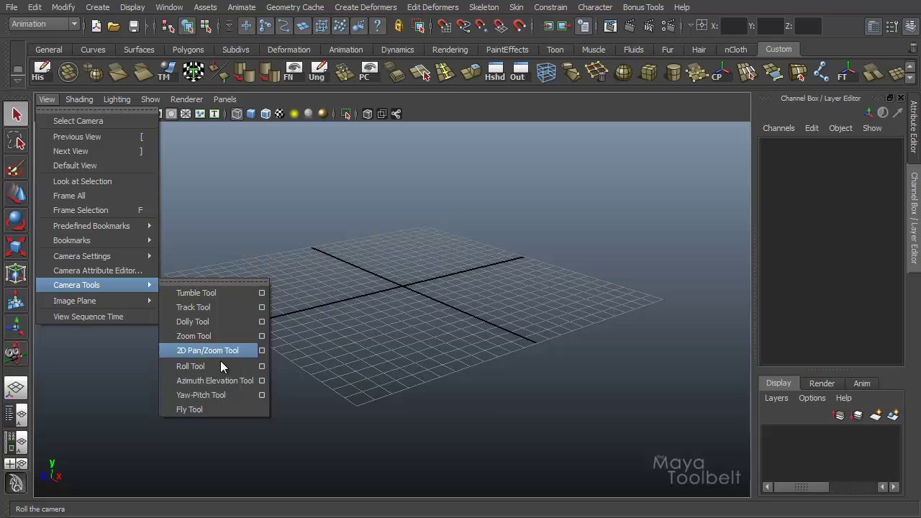
pyautogui.click(260, 368)
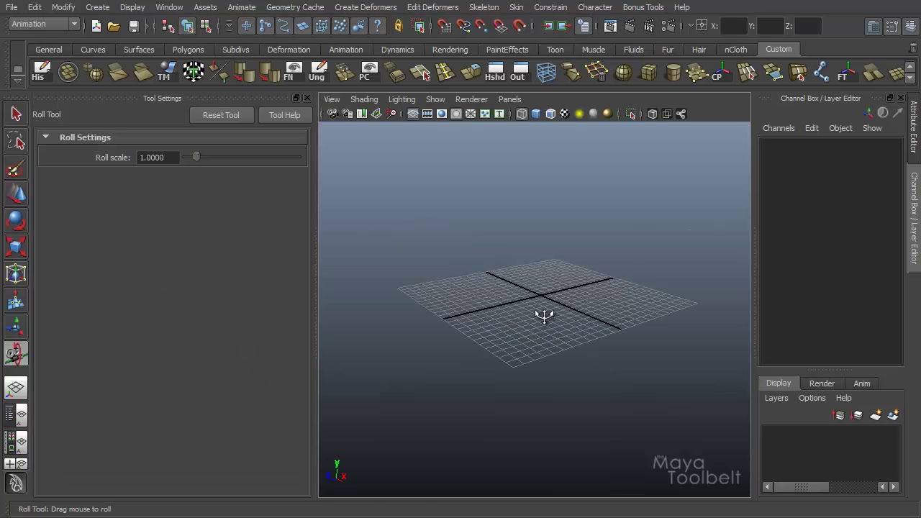
pyautogui.moveTo(543, 313); pyautogui.dragTo(551, 329)
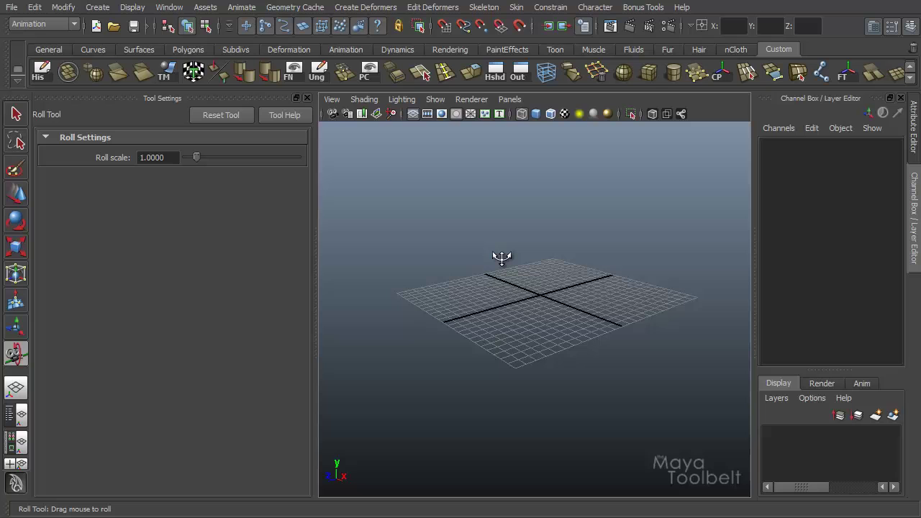
pyautogui.moveTo(541, 267); pyautogui.dragTo(594, 308)
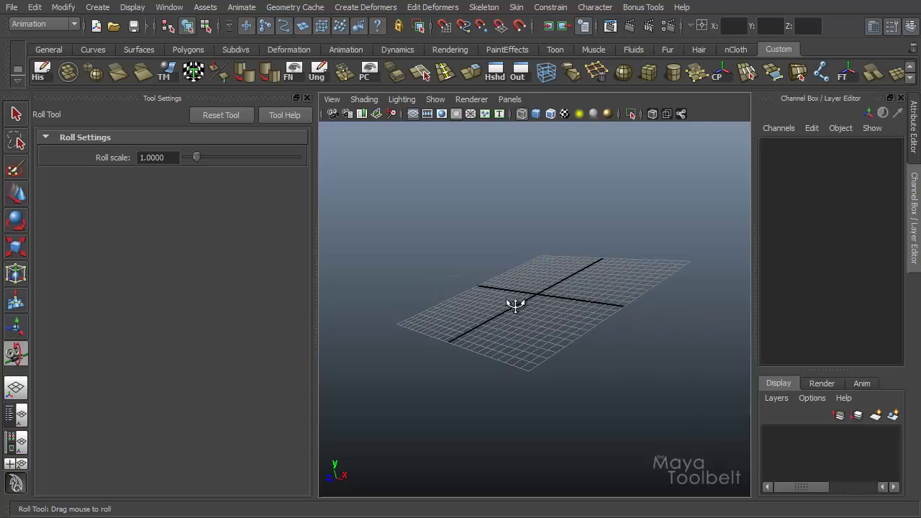
pyautogui.moveTo(514, 304); pyautogui.dragTo(508, 268)
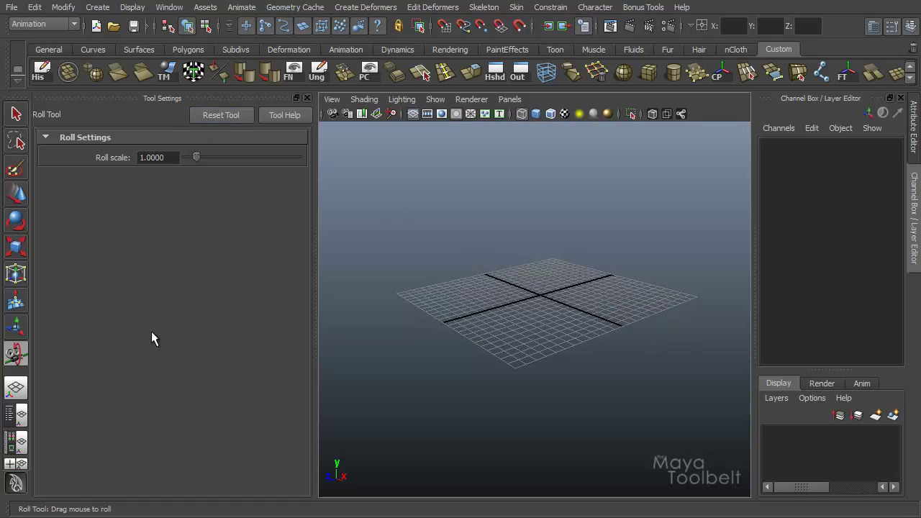
pyautogui.moveTo(195, 156); pyautogui.dragTo(220, 167)
pyautogui.moveTo(485, 281)
pyautogui.mouseDown()
pyautogui.moveTo(521, 290)
pyautogui.moveTo(551, 284)
pyautogui.moveTo(486, 283)
pyautogui.moveTo(545, 278)
pyautogui.moveTo(487, 273)
pyautogui.mouseUp()
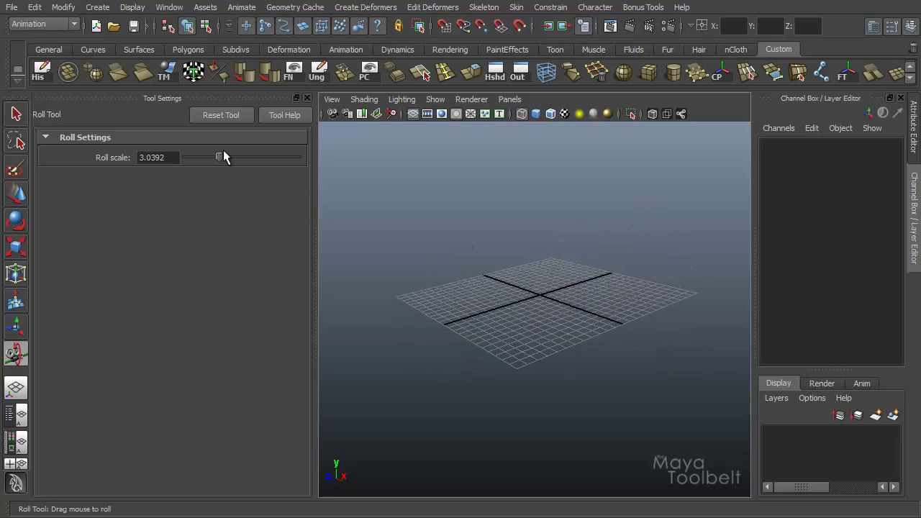
# Roll with a Roll scale of 0.5, then reset the tool to 1.0000 and roll again
pyautogui.click(164, 158)
pyautogui.write('.5')
pyautogui.press('Return')
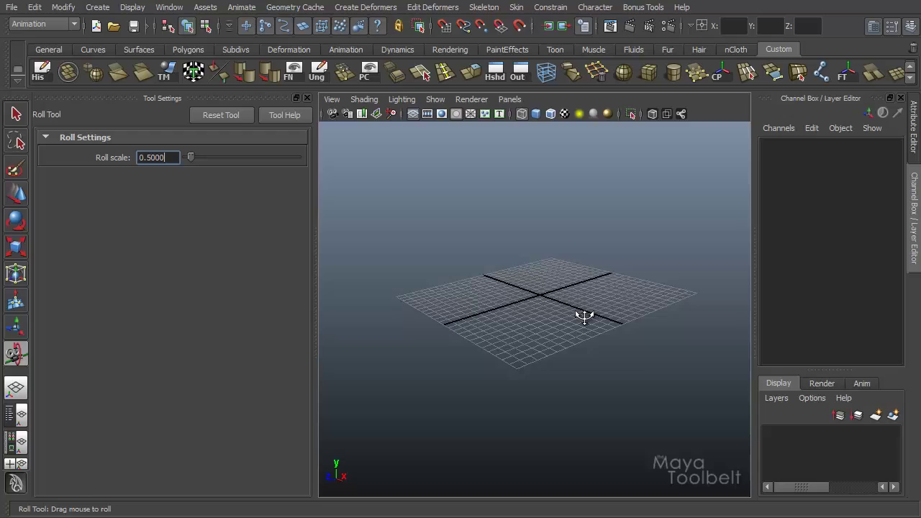
pyautogui.moveTo(583, 315); pyautogui.dragTo(406, 195)
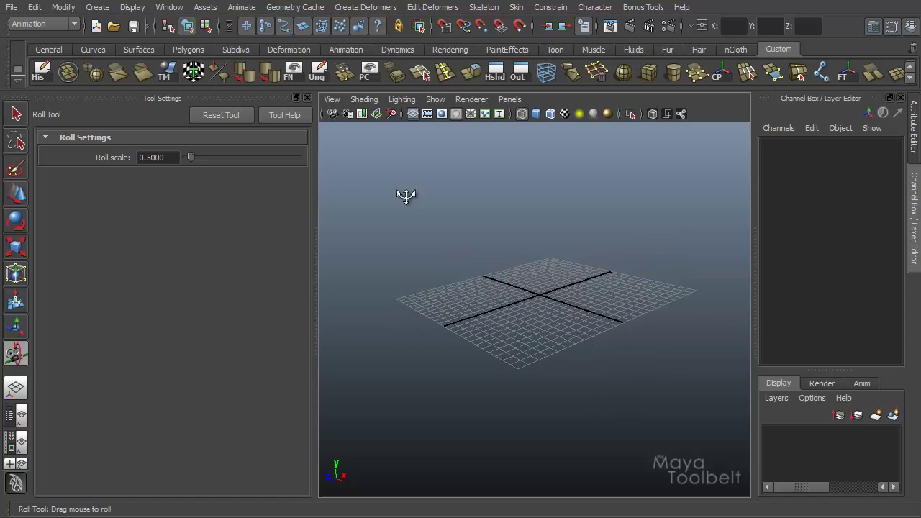
pyautogui.click(220, 115)
pyautogui.moveTo(602, 267); pyautogui.dragTo(587, 305)
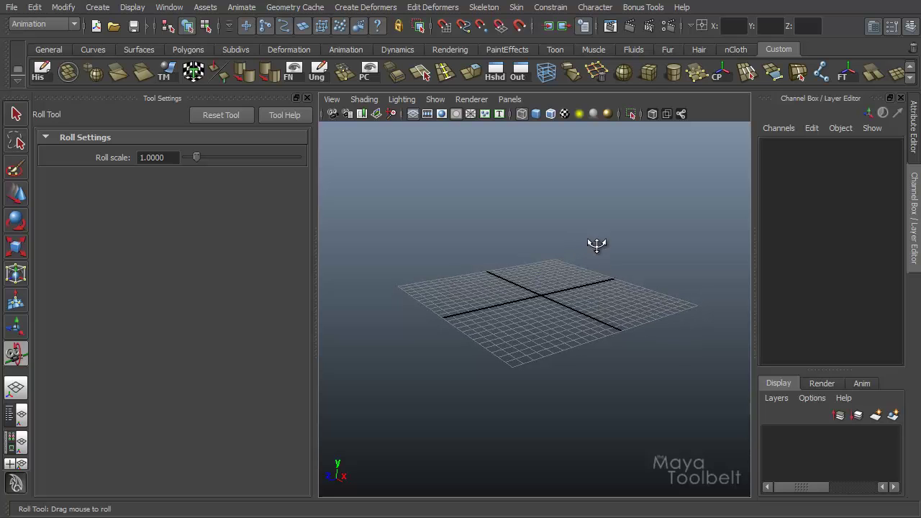
# Roll the camera steeply, close the Roll Tool settings, and orbit until the grid stands on edge
pyautogui.moveTo(597, 244); pyautogui.dragTo(743, 405)
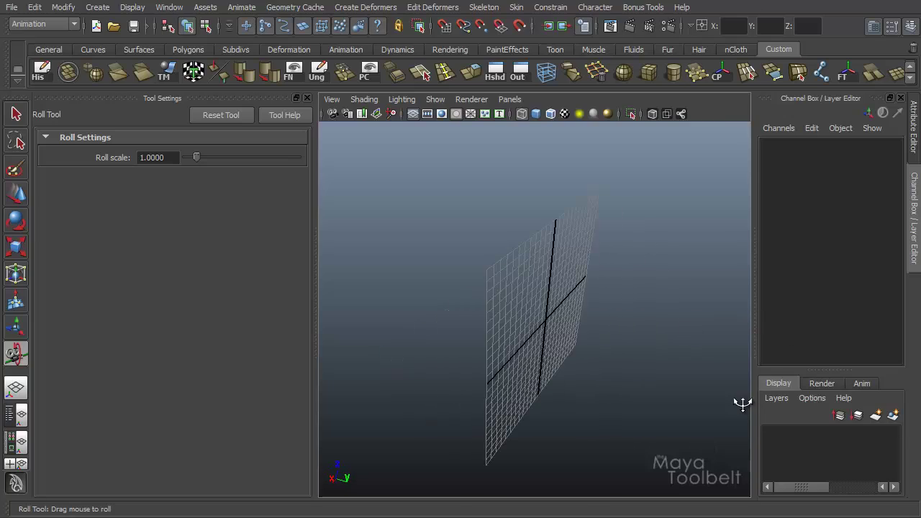
pyautogui.press('q')
pyautogui.click(308, 97)
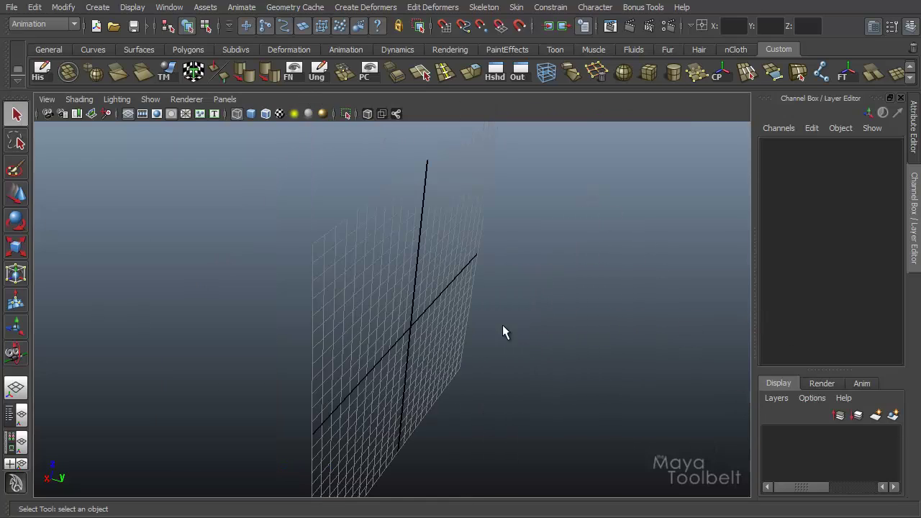
pyautogui.keyDown('alt'); pyautogui.moveTo(503, 326); pyautogui.dragTo(322, 374); pyautogui.keyUp('alt')
pyautogui.keyDown('alt'); pyautogui.moveTo(425, 341); pyautogui.dragTo(286, 268); pyautogui.keyUp('alt')
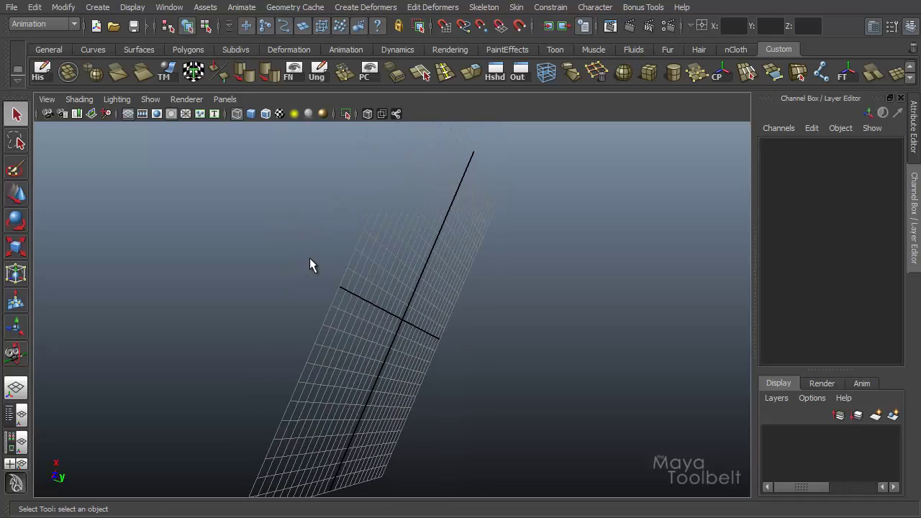
# Apply View > Predefined Bookmarks > Perspective to level the ground grid again
pyautogui.click(44, 101)
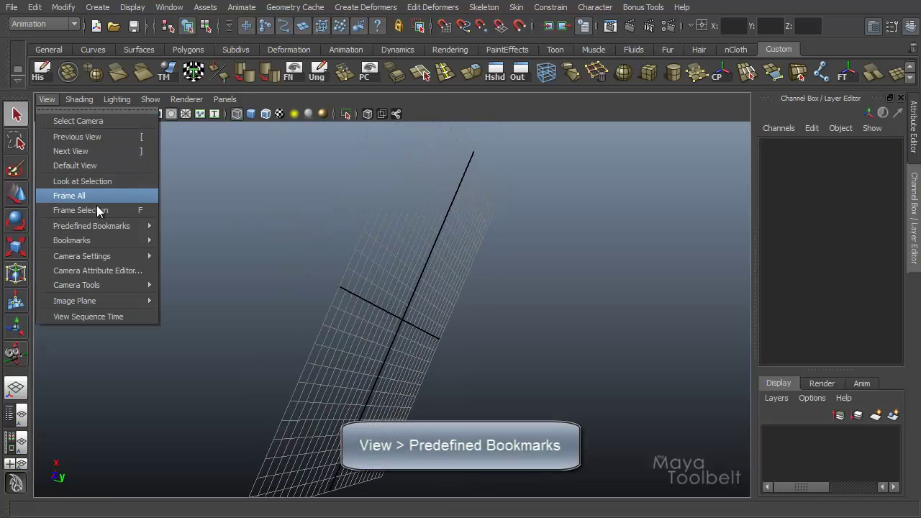
pyautogui.moveTo(108, 225)
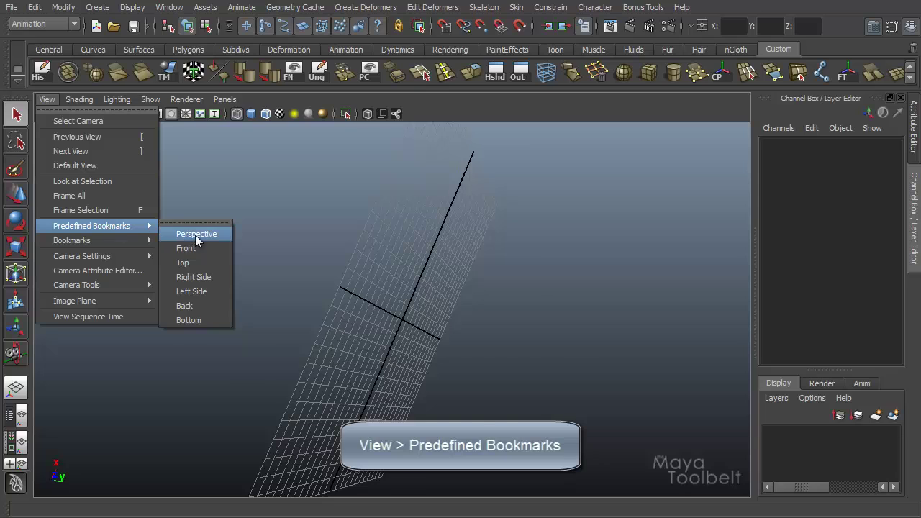
pyautogui.click(197, 234)
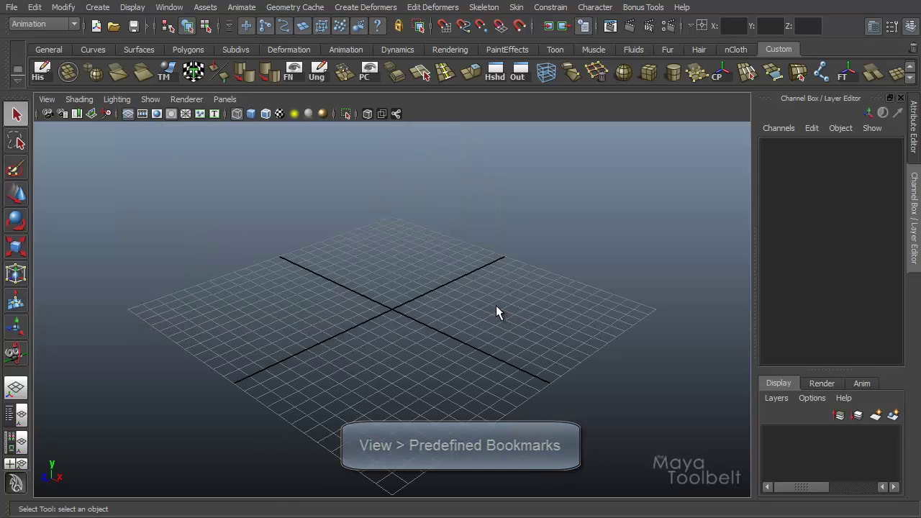